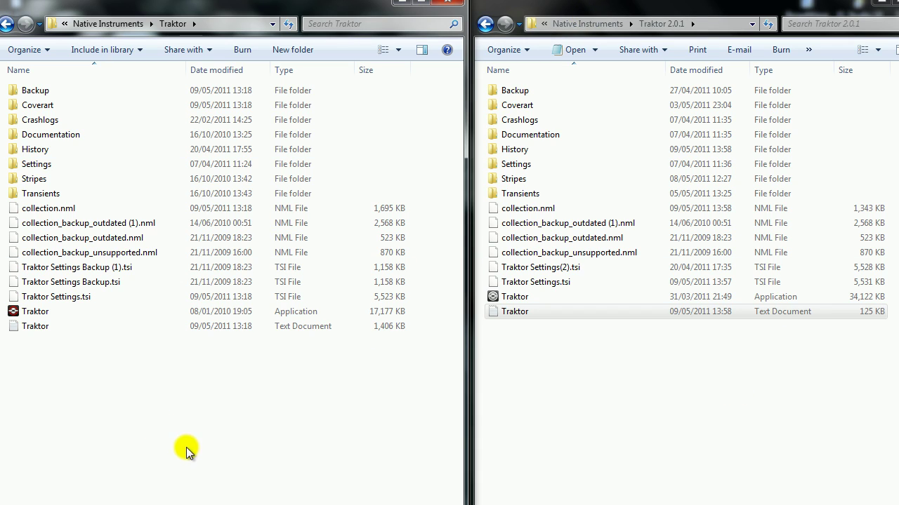
# View the version folders inside Native Instruments and reopen the Traktor folder
pyautogui.click(485, 398)
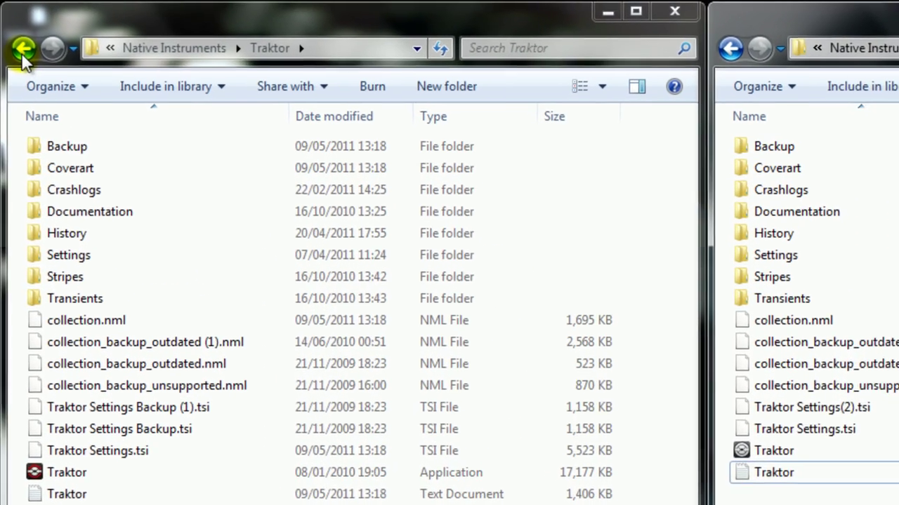
pyautogui.click(10, 29)
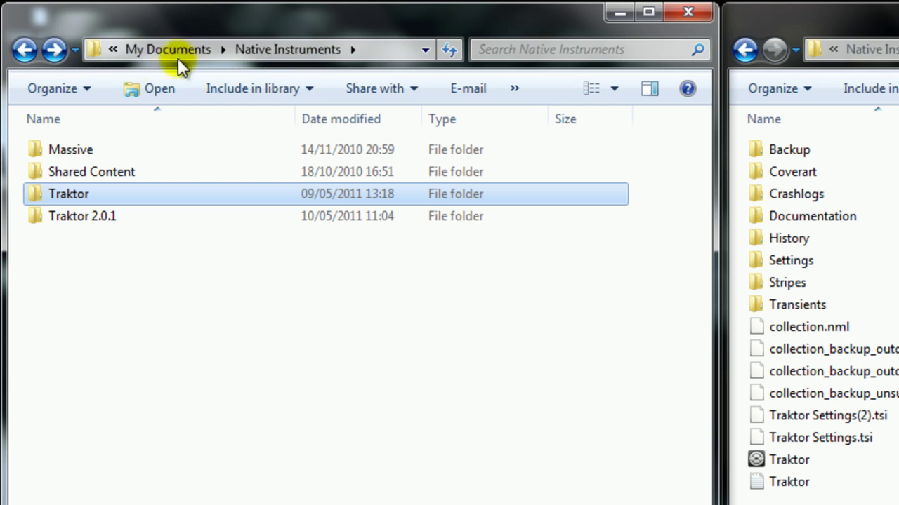
pyautogui.doubleClick(85, 198)
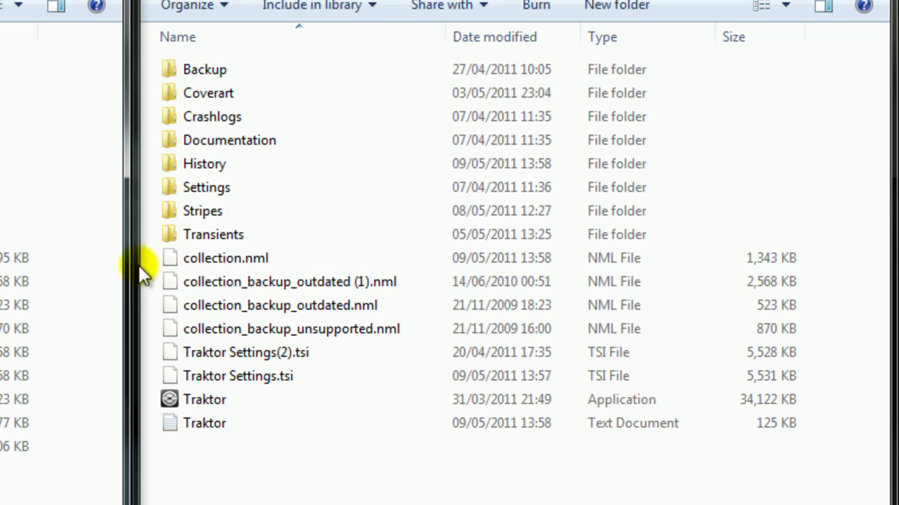
# Rename collection.nml in the Traktor 2.0.1 folder to collection (1).nml as a backup
pyautogui.rightClick(189, 259)
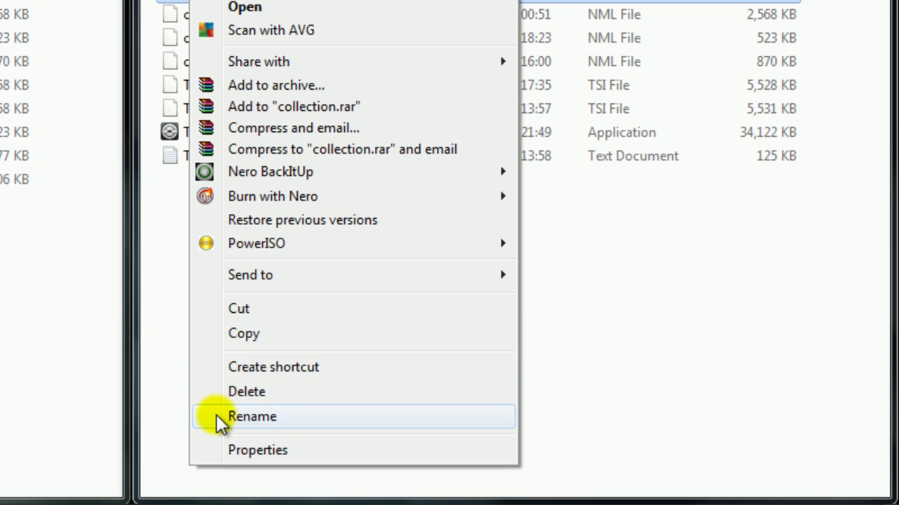
pyautogui.click(217, 420)
pyautogui.press('Right')
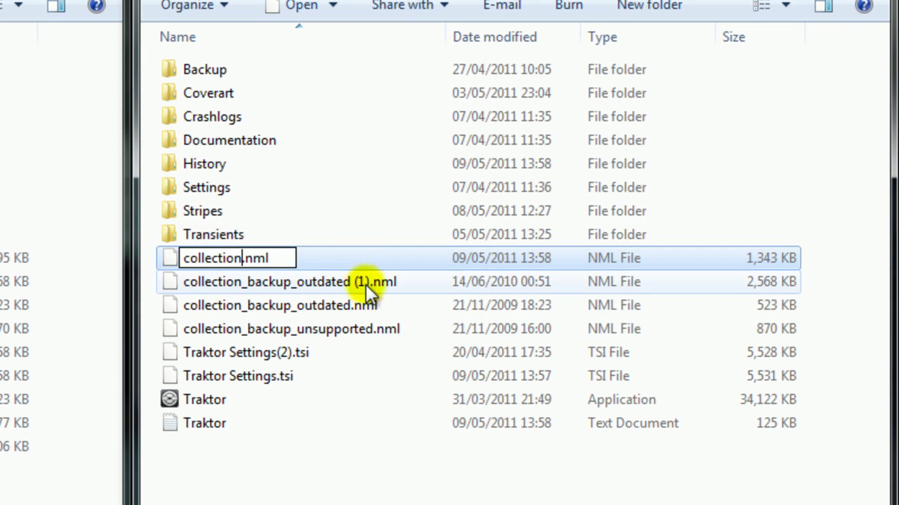
pyautogui.write('n')
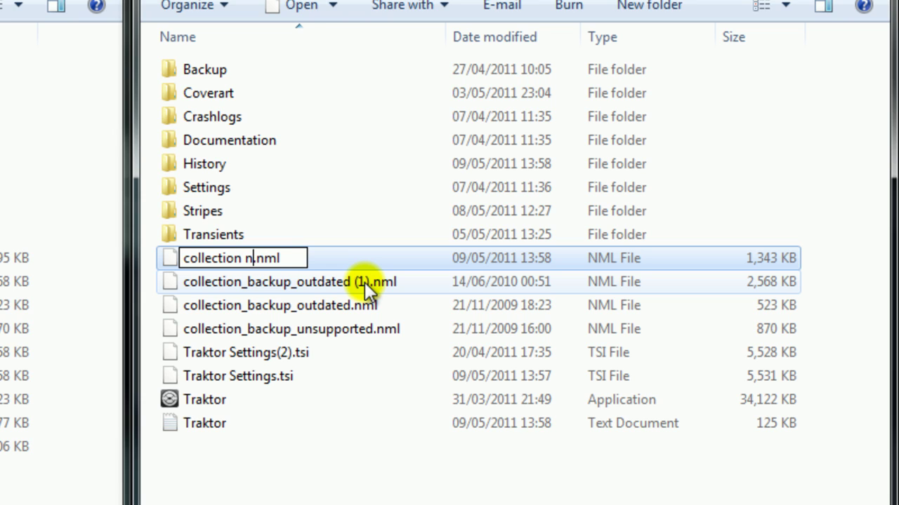
pyautogui.press('BackSpace')
pyautogui.write('(1)')
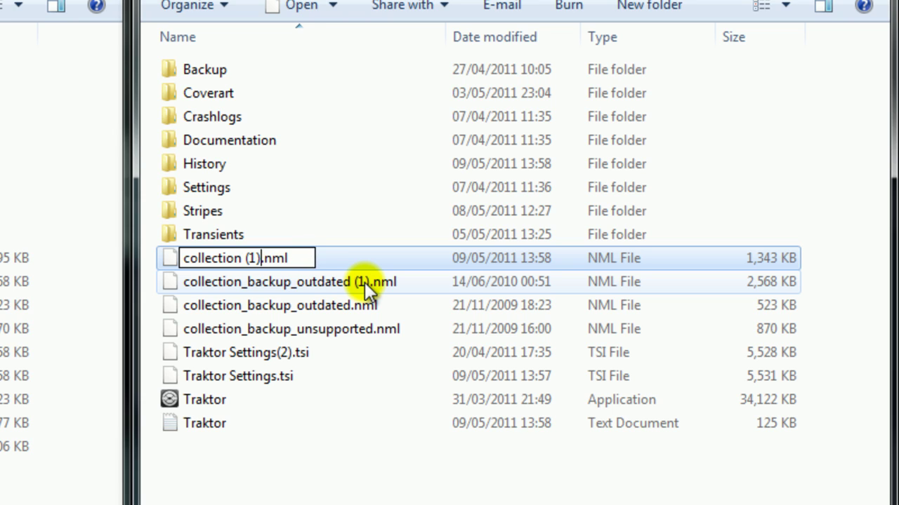
pyautogui.press('Return')
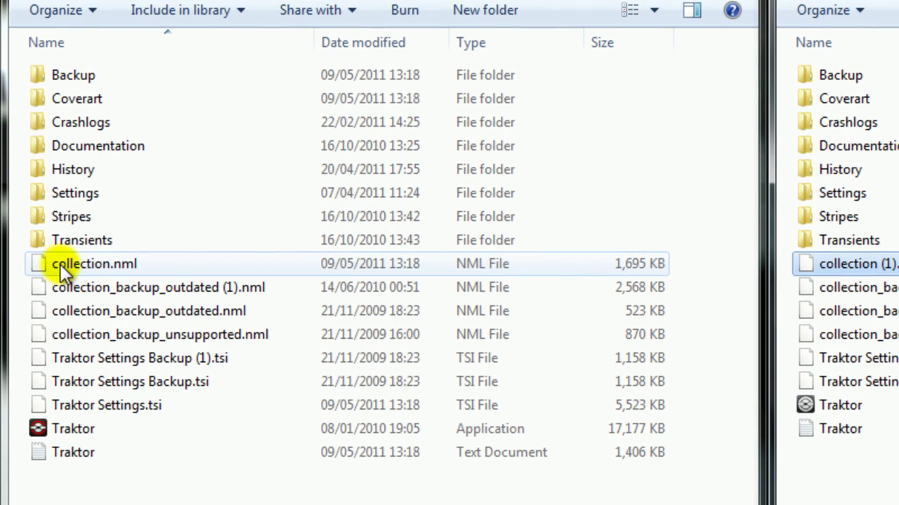
# Move collection.nml from the Traktor folder into Traktor 2.0.1 and copy it back into the Traktor folder
pyautogui.moveTo(59, 263); pyautogui.dragTo(349, 489)
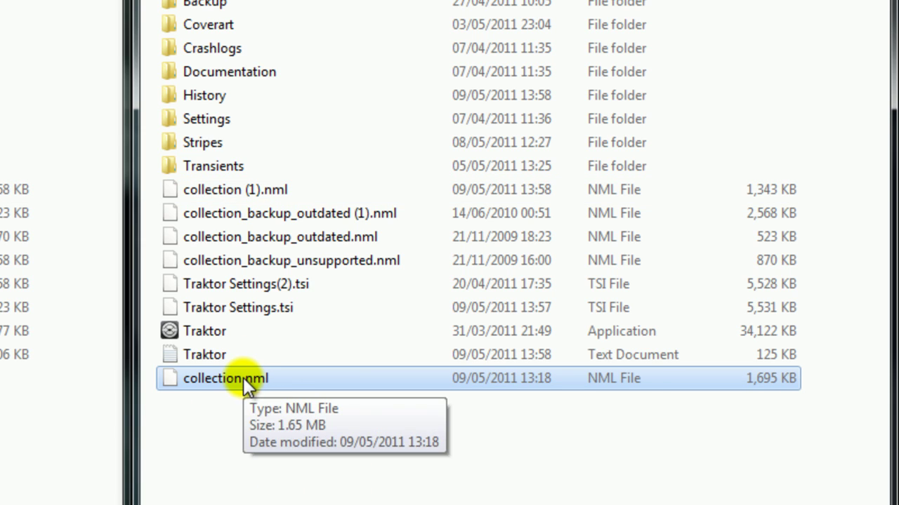
pyautogui.moveTo(243, 377); pyautogui.dragTo(190, 219)
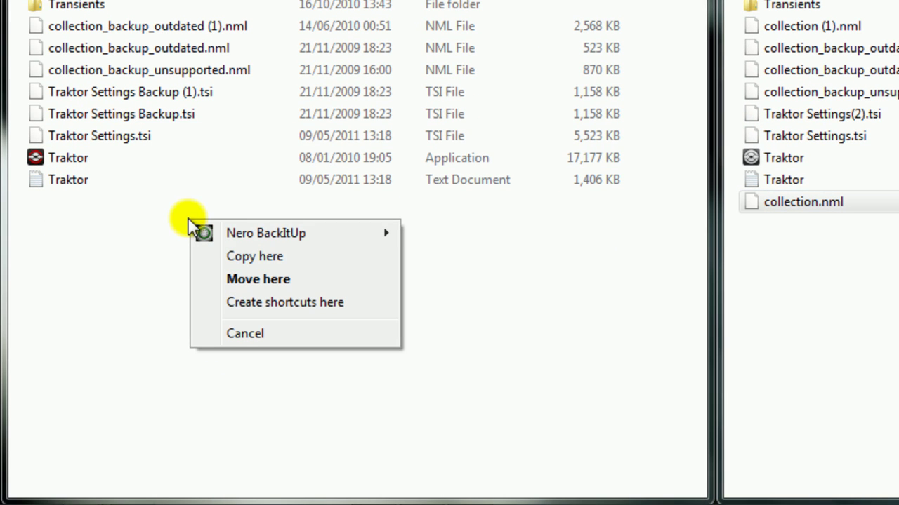
pyautogui.click(287, 264)
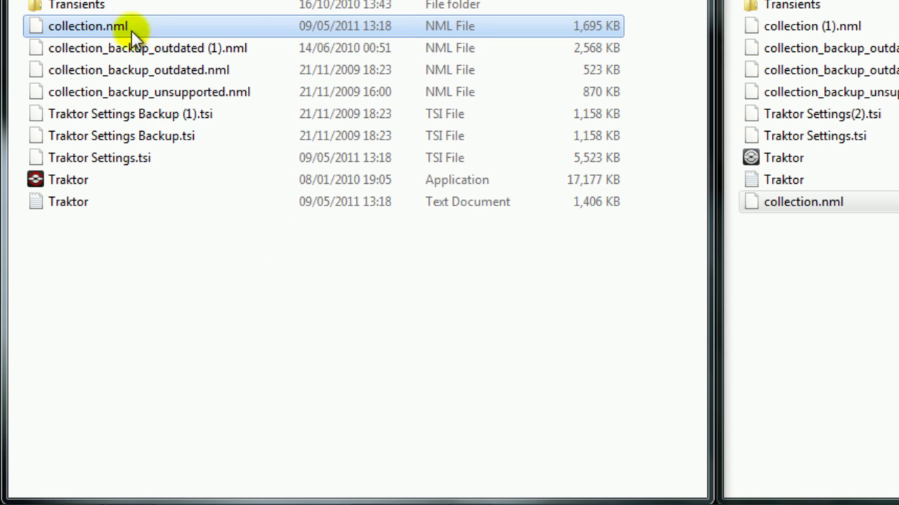
pyautogui.click(94, 251)
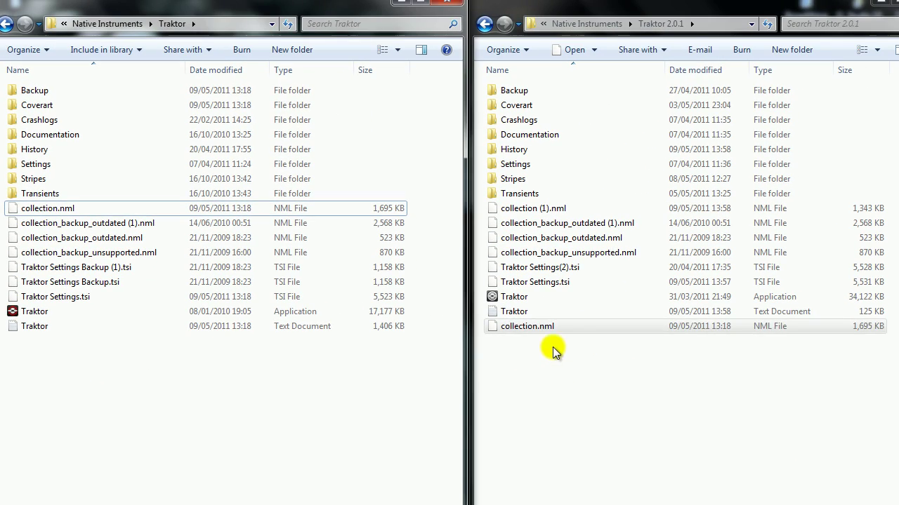
# Permanently delete the transferred collection.nml from the Traktor 2.0.1 folder
pyautogui.click(609, 300)
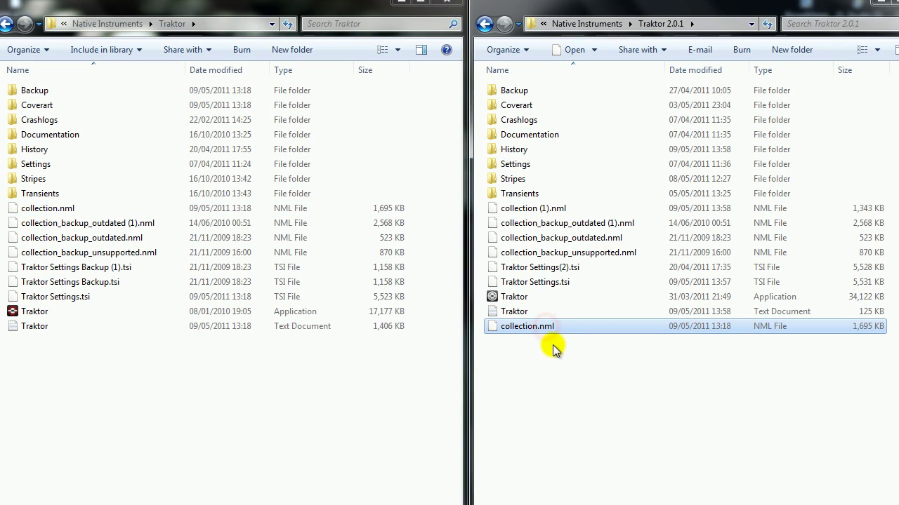
pyautogui.hotkey('shift', 'Delete')
pyautogui.click(556, 346)
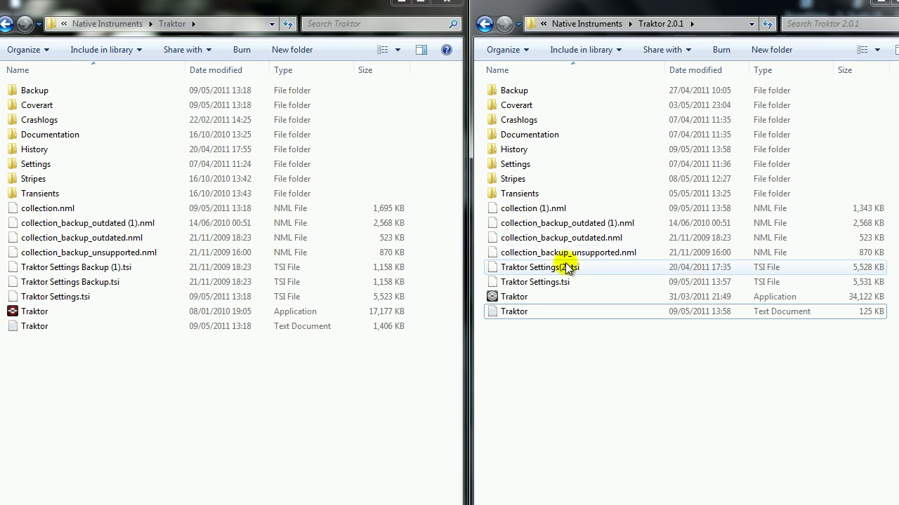
pyautogui.click(495, 267)
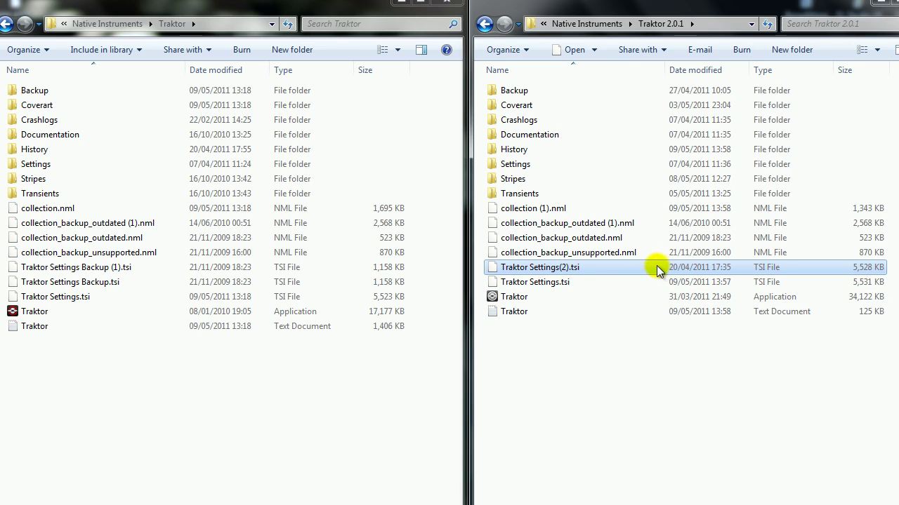
pyautogui.click(561, 285)
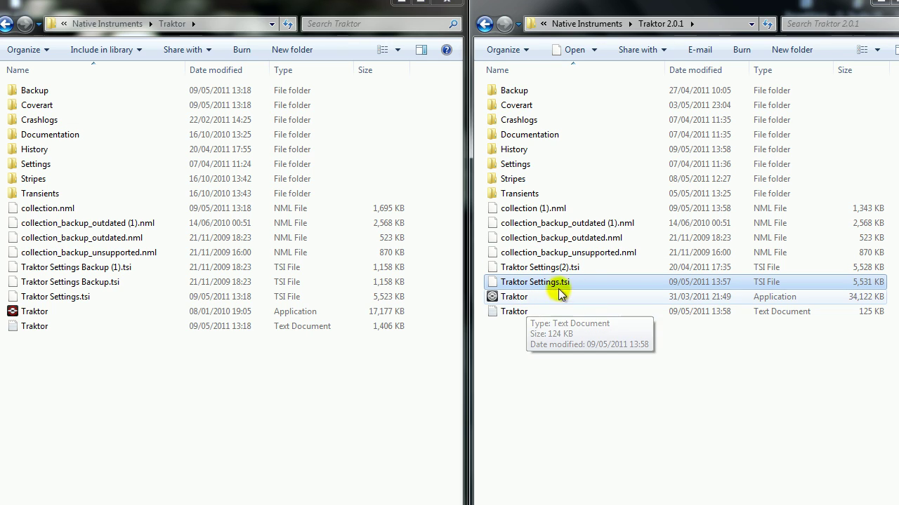
pyautogui.click(549, 268)
pyautogui.rightClick(549, 268)
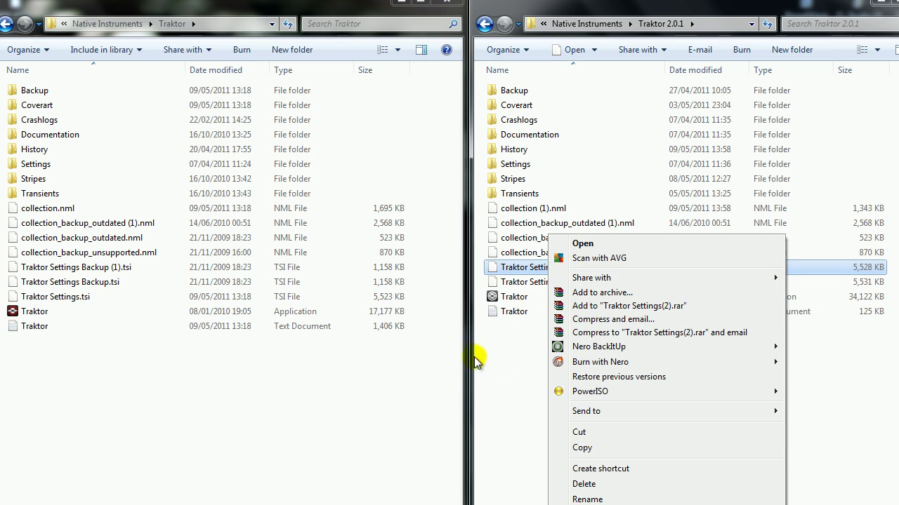
pyautogui.click(503, 366)
# Rename collection (1).nml in the Traktor 2.0.1 folder back to collection.nml
pyautogui.rightClick(520, 208)
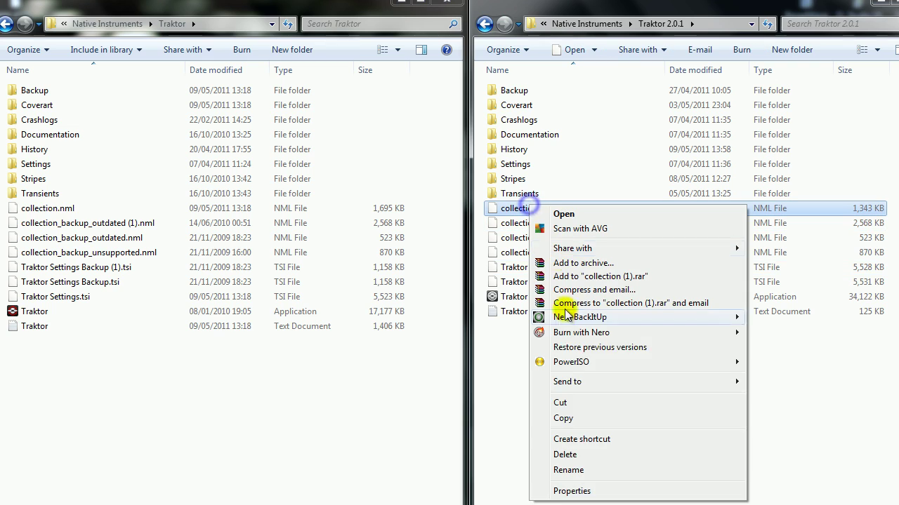
pyautogui.click(575, 471)
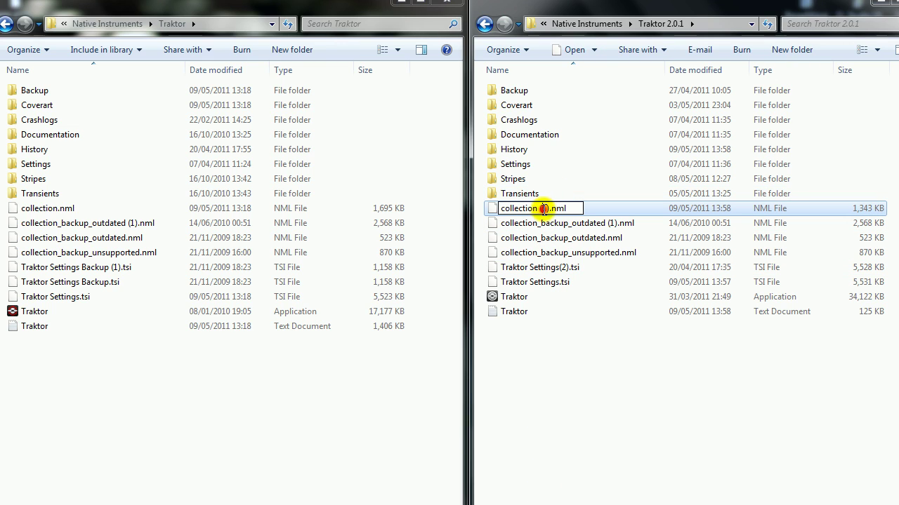
pyautogui.press('BackSpace')
pyautogui.press('BackSpace')
pyautogui.press('BackSpace')
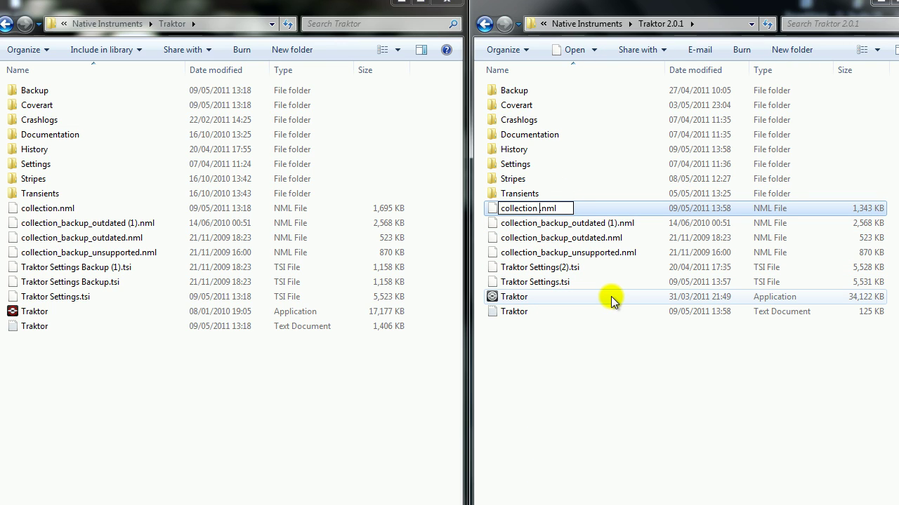
pyautogui.press('BackSpace')
pyautogui.press('Return')
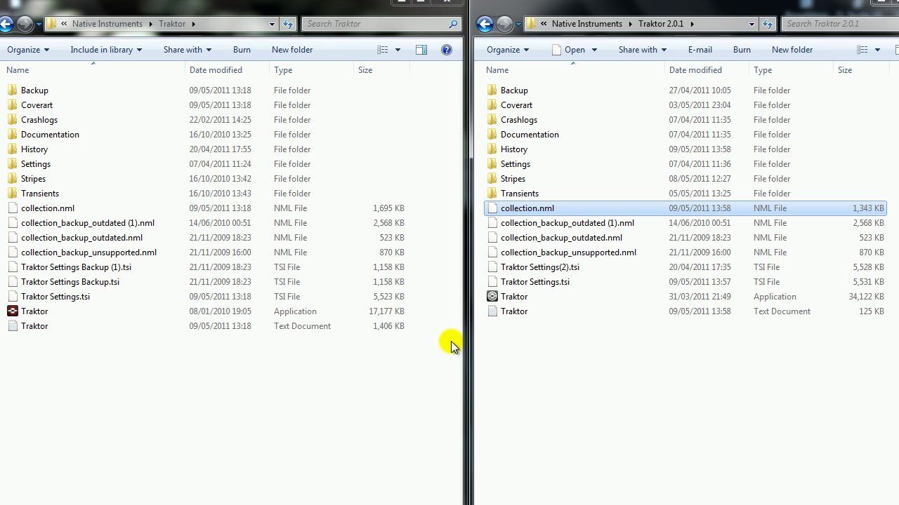
pyautogui.moveTo(462, 342); pyautogui.dragTo(467, 343)
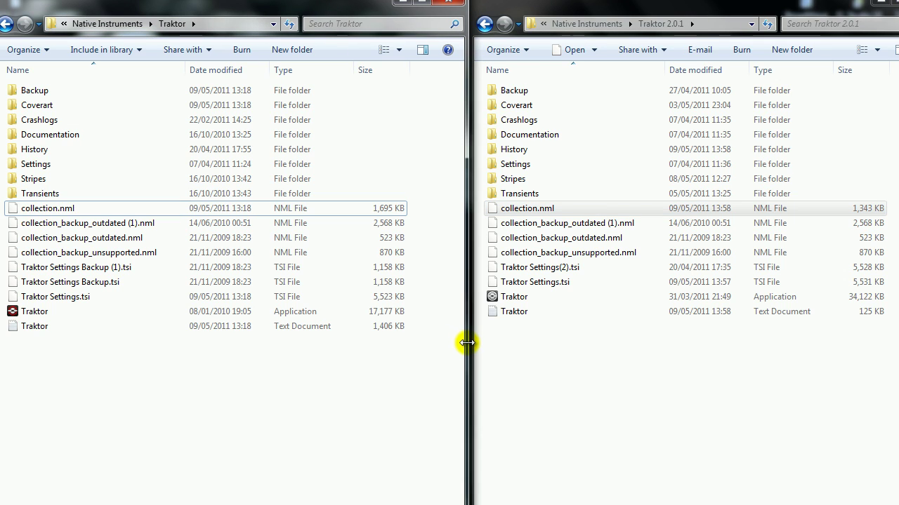
pyautogui.click(502, 6)
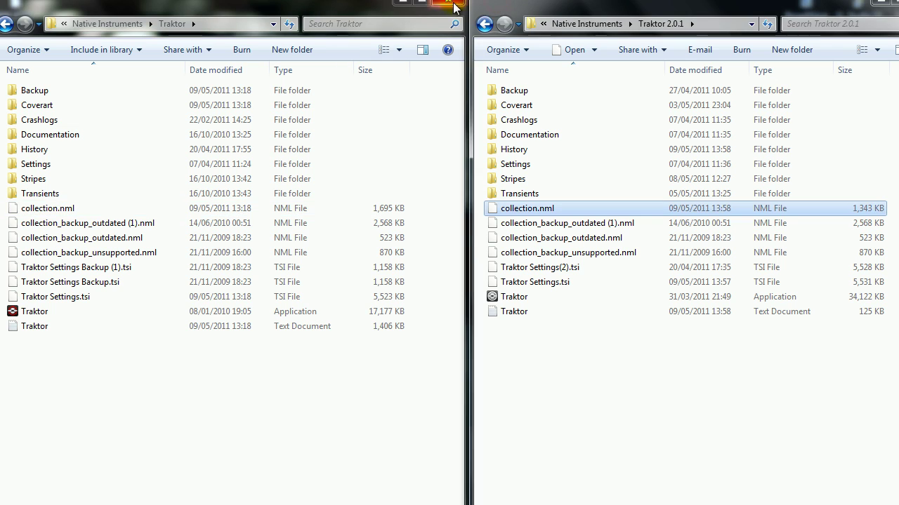
pyautogui.click(349, 6)
pyautogui.moveTo(470, 2); pyautogui.dragTo(472, 2)
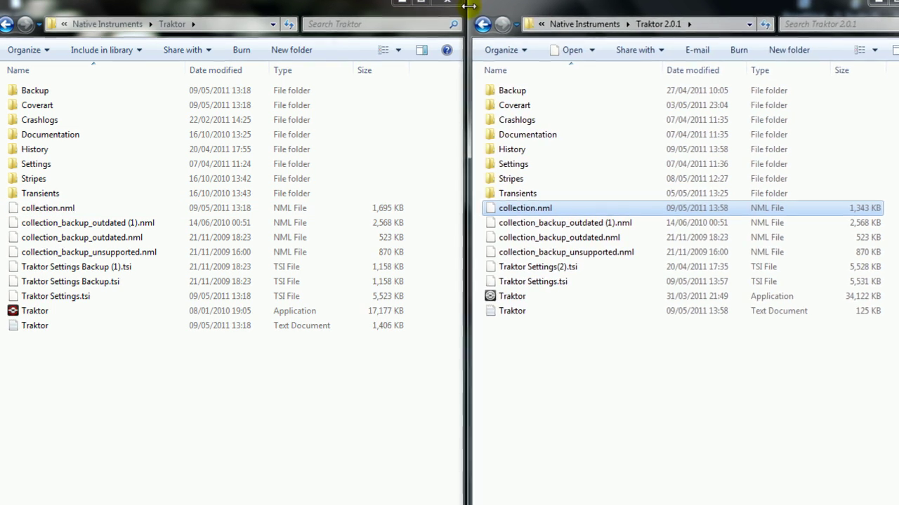